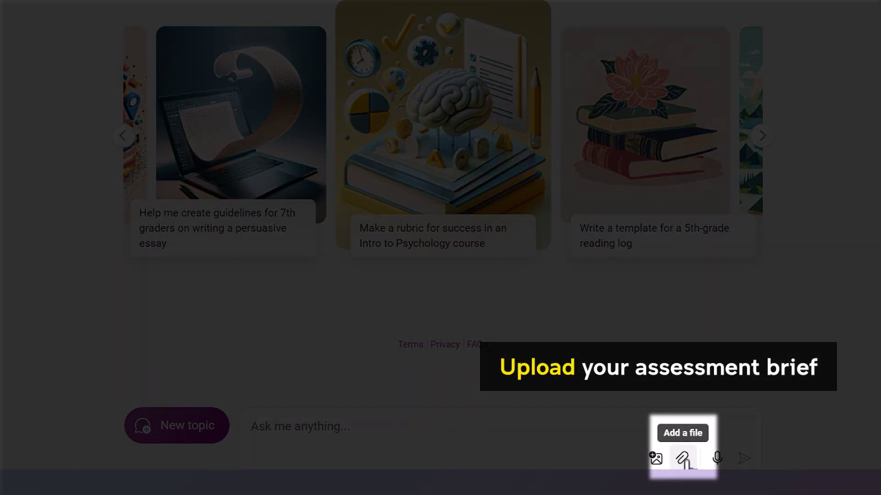
Attach PSYC1022 Essay Instructions T2 2024.pdf and send the rubric request.
{"action": "left_click", "coordinate": [685, 460]}
{"action": "left_click", "coordinate": [309, 163]}
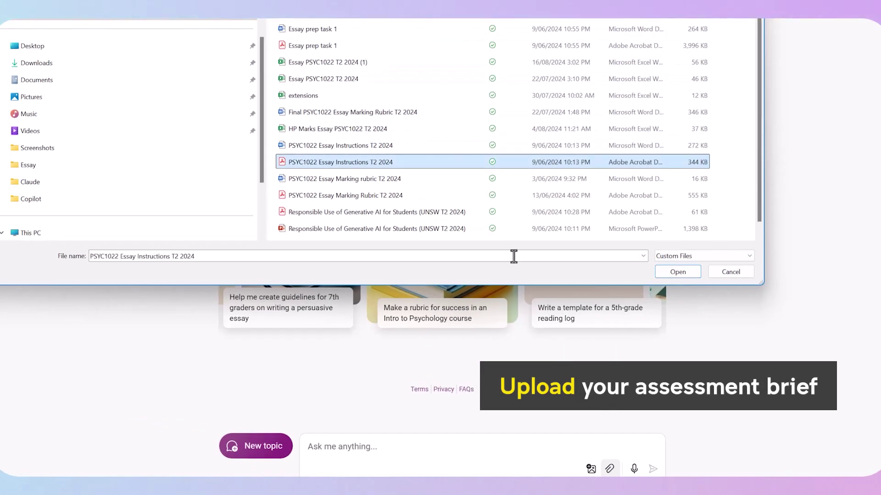
{"action": "left_click", "coordinate": [671, 273]}
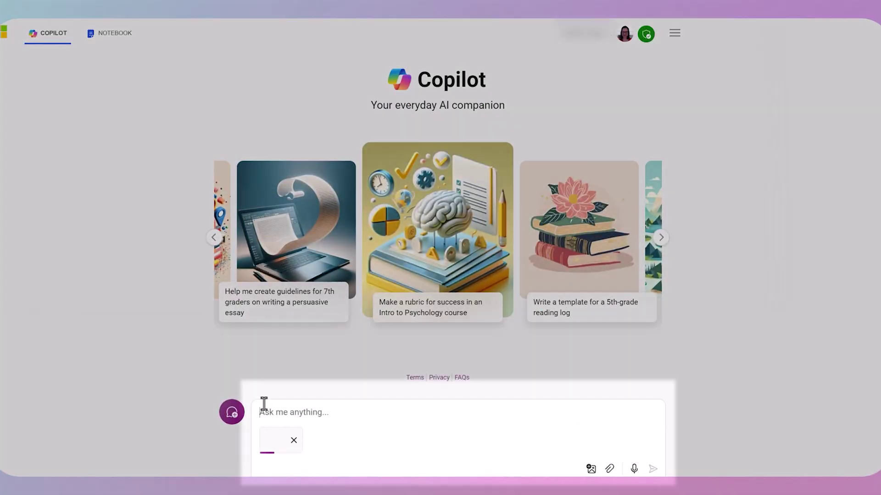
{"action": "type", "text": "Can you writ"}
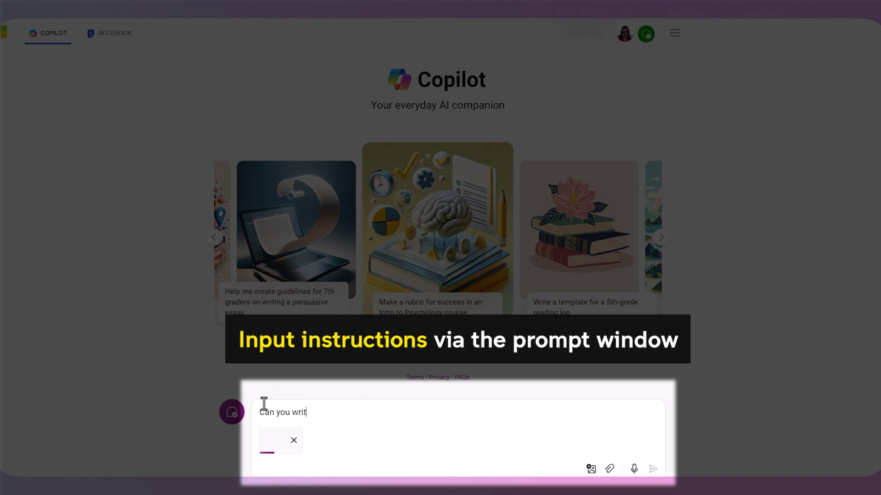
{"action": "type", "text": "e me an a"}
{"action": "type", "text": "ssessment rubric for th"}
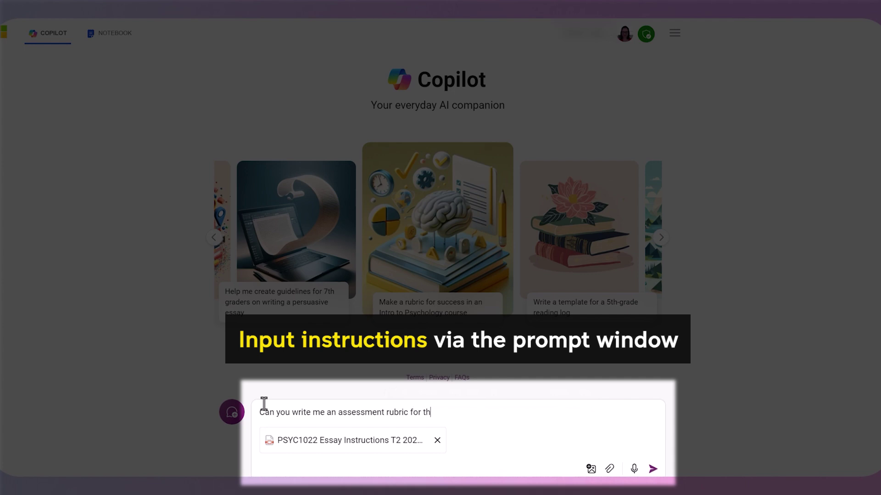
{"action": "type", "text": "e essay attache"}
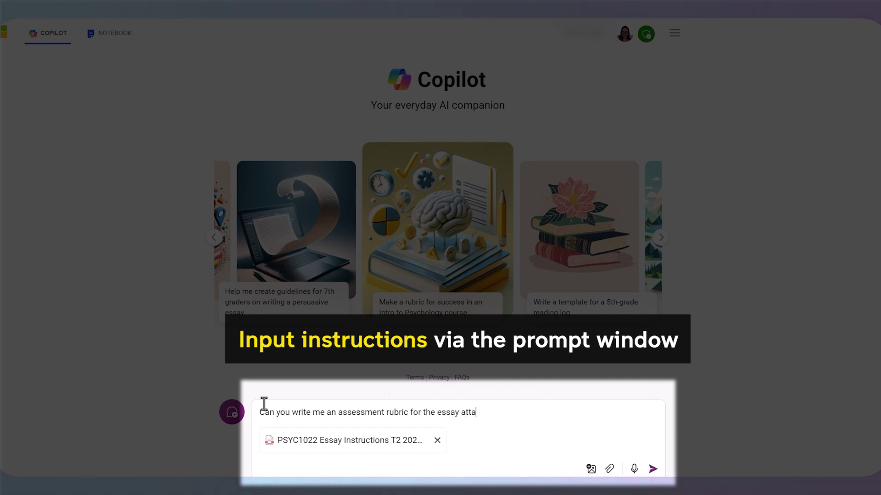
{"action": "type", "text": "d.  P"}
{"action": "type", "text": "lease identify key "}
{"action": "type", "text": "crit"}
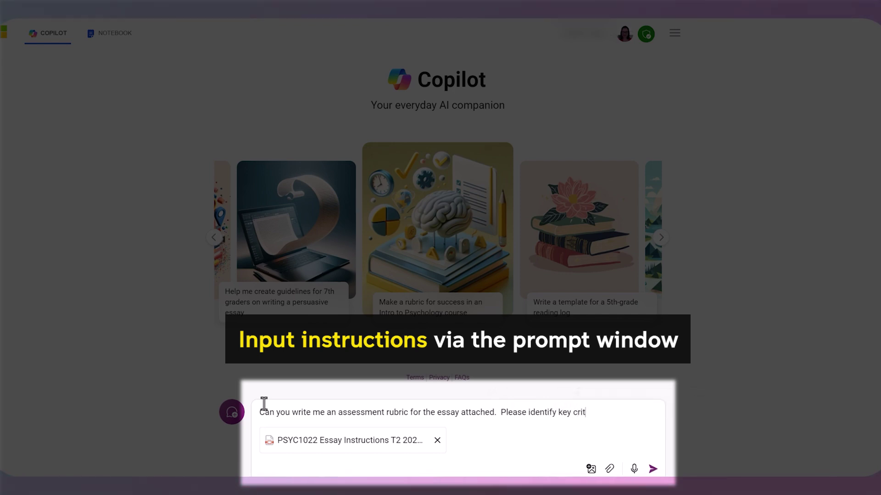
{"action": "type", "text": "eria from the"}
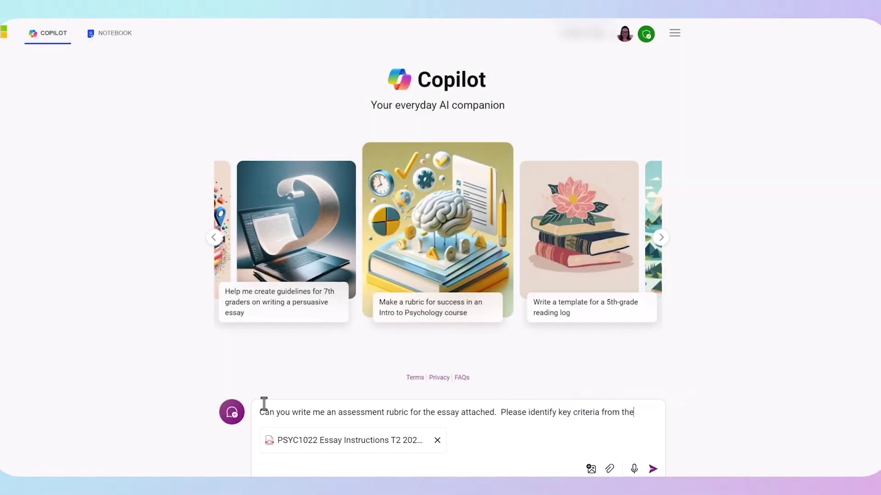
{"action": "type", "text": " instructions."}
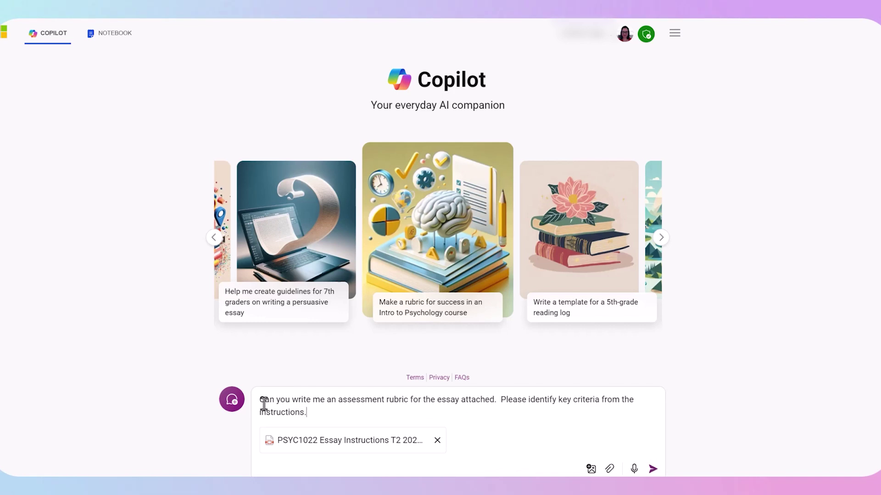
{"action": "key", "text": "Return"}
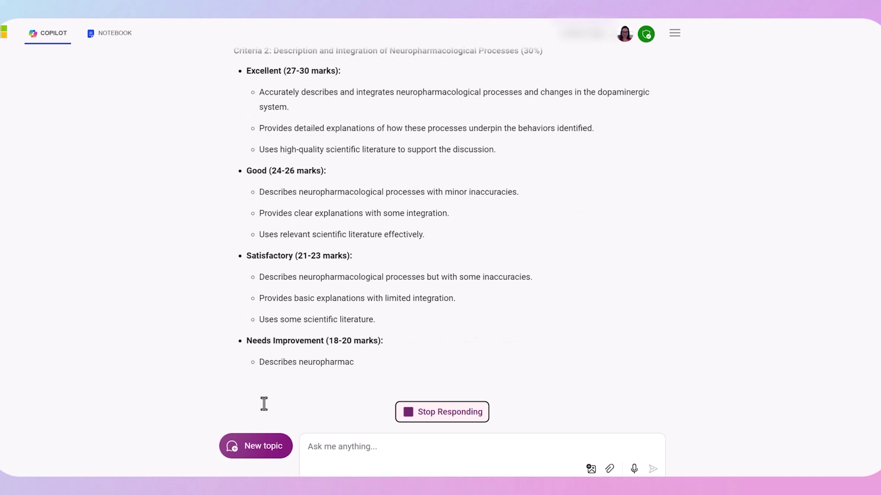
{"action": "type", "text": "Can you put"}
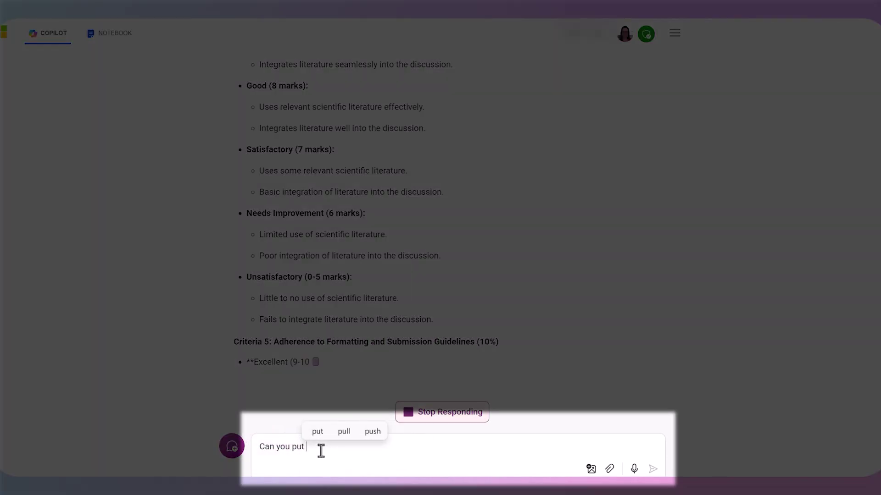
{"action": "type", "text": " the"}
{"action": "type", "text": "bric int"}
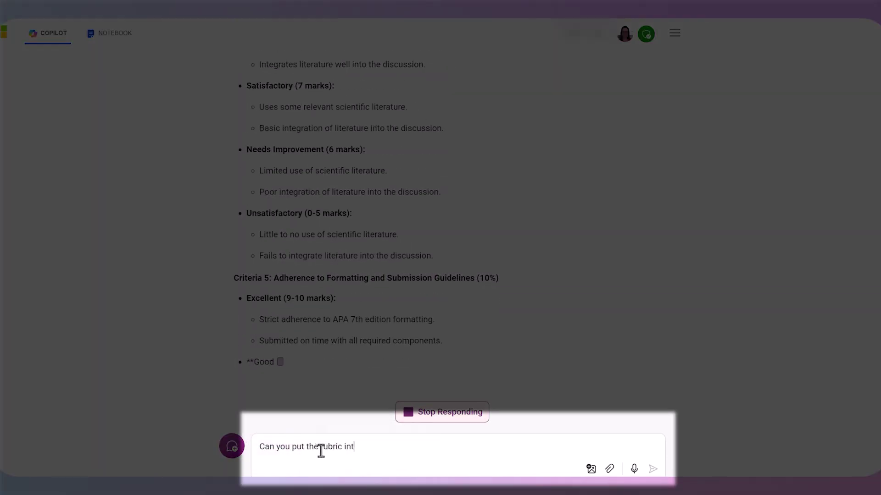
{"action": "type", "text": "o a ta"}
{"action": "type", "text": "bl"}
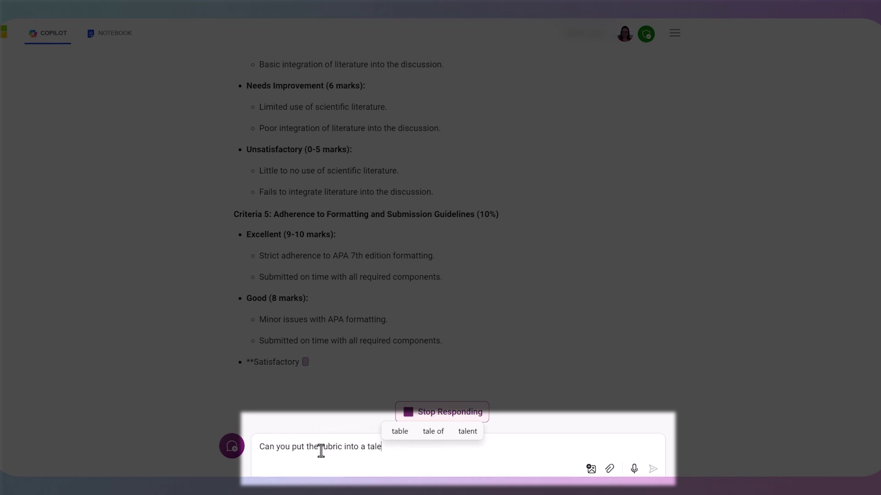
Send a follow-up asking for the rubric as a table with HD, D, C, P, F columns.
{"action": "key", "text": "BackSpace"}
{"action": "key", "text": "BackSpace"}
{"action": "type", "text": "ble with criteria in the first column and performance levels (HD, D, C, P"}
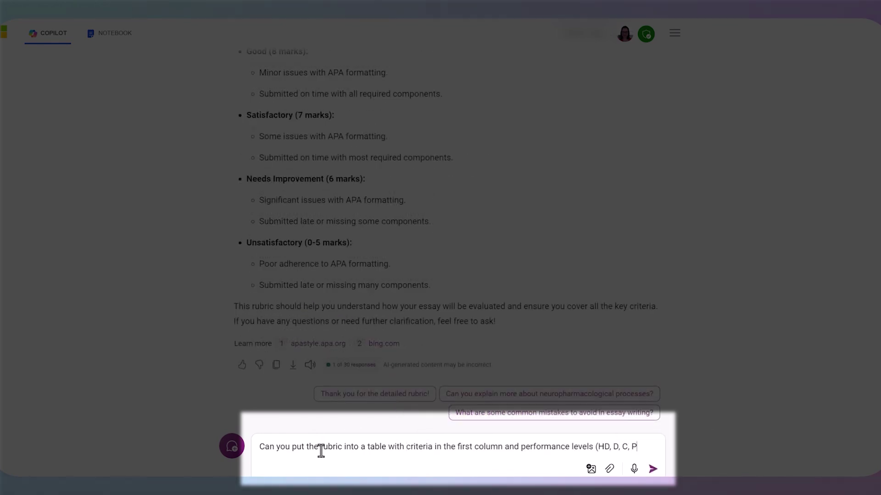
{"action": "type", "text": " and F"}
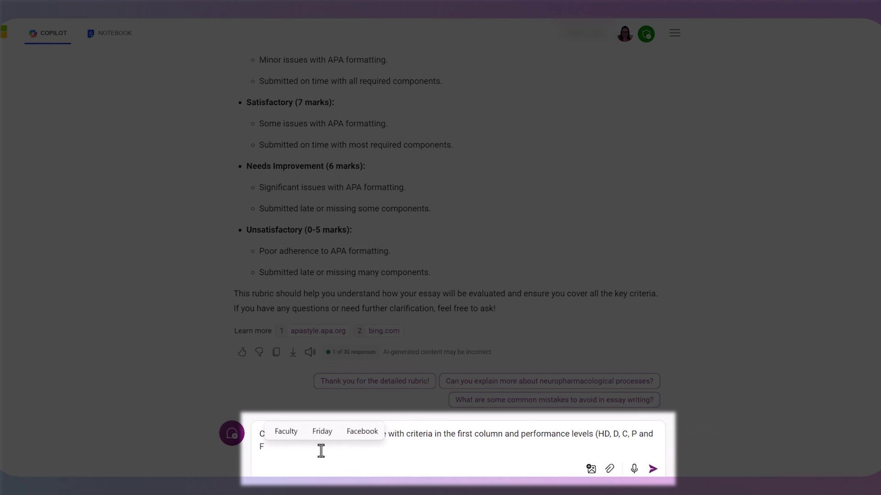
{"action": "type", "text": ") acros"}
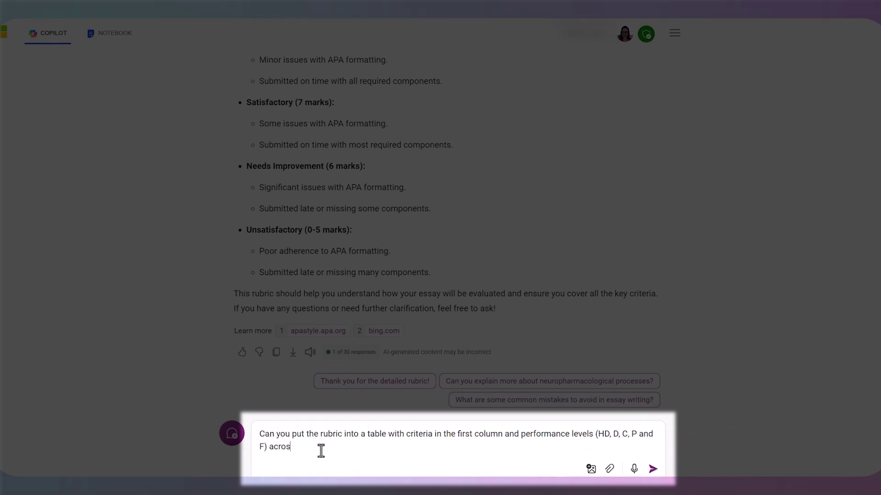
{"action": "type", "text": "s the top row?"}
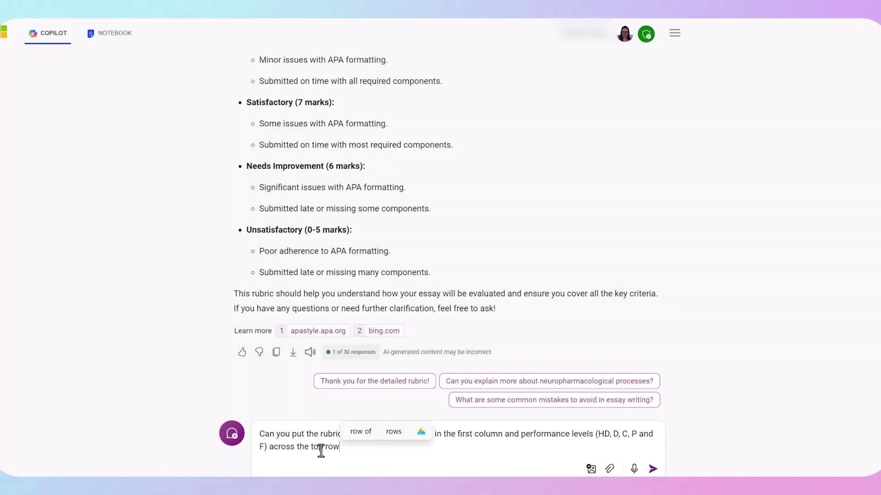
{"action": "key", "text": "Return"}
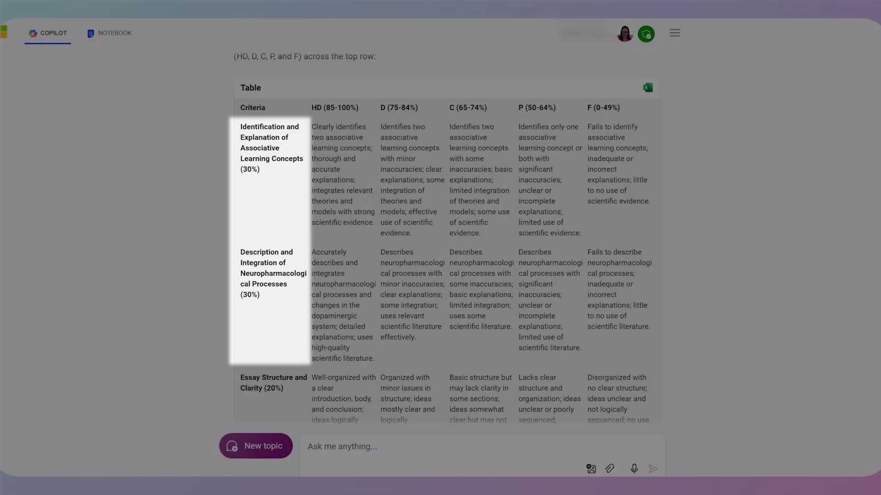
{"action": "scroll", "coordinate": [242, 271], "scroll_direction": "down", "scroll_amount": 2}
{"action": "scroll", "coordinate": [446, 237], "scroll_direction": "down", "scroll_amount": 1}
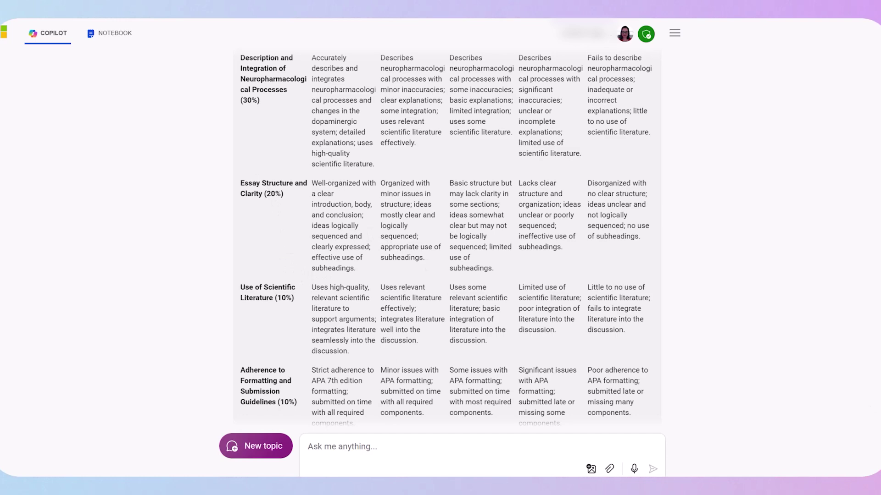
{"action": "scroll", "coordinate": [408, 448], "scroll_direction": "down", "scroll_amount": 3}
Draft a message asking to separate criteria into Part 1, Part 2, evidence, structure and APA.
{"action": "left_click", "coordinate": [360, 450]}
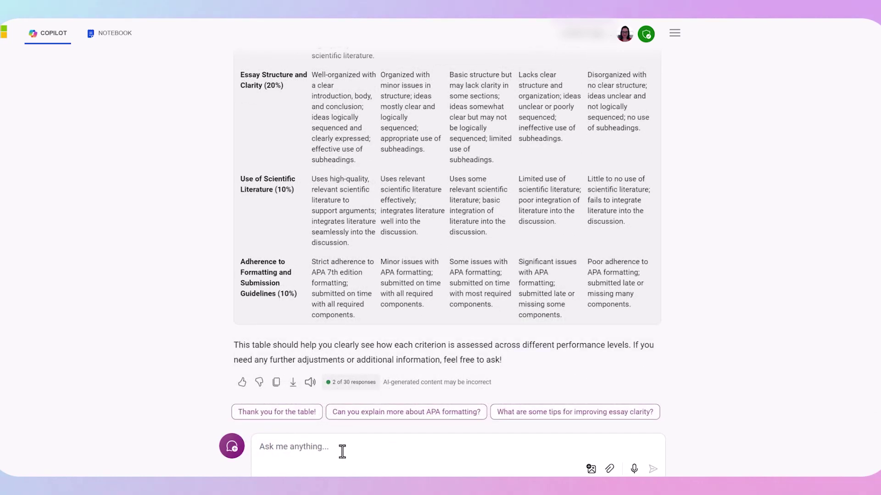
{"action": "type", "text": "Can you sep"}
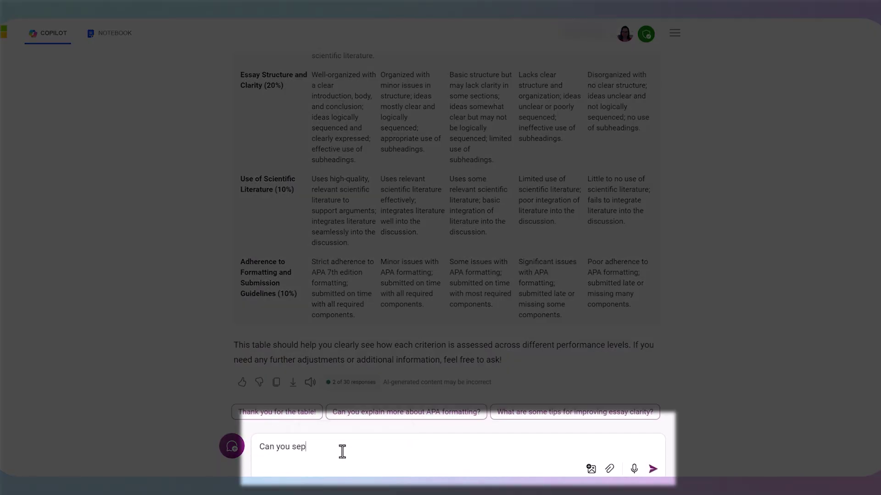
{"action": "type", "text": "arate "}
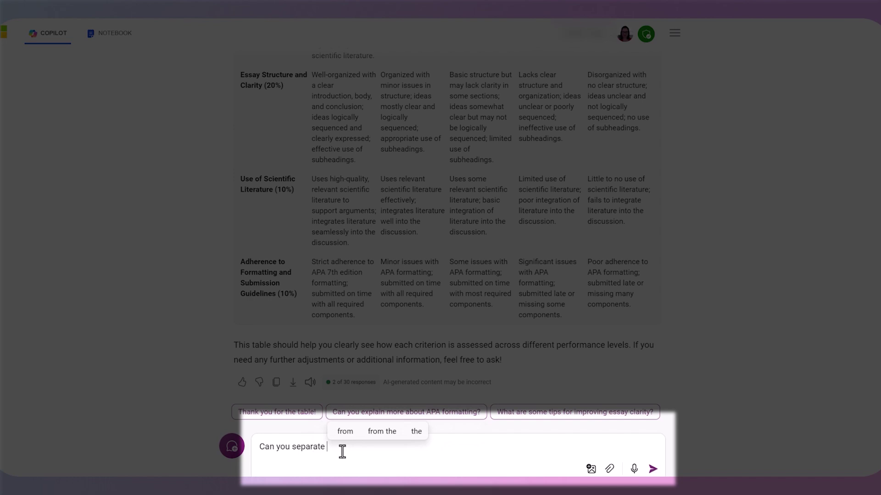
{"action": "type", "text": "cr"}
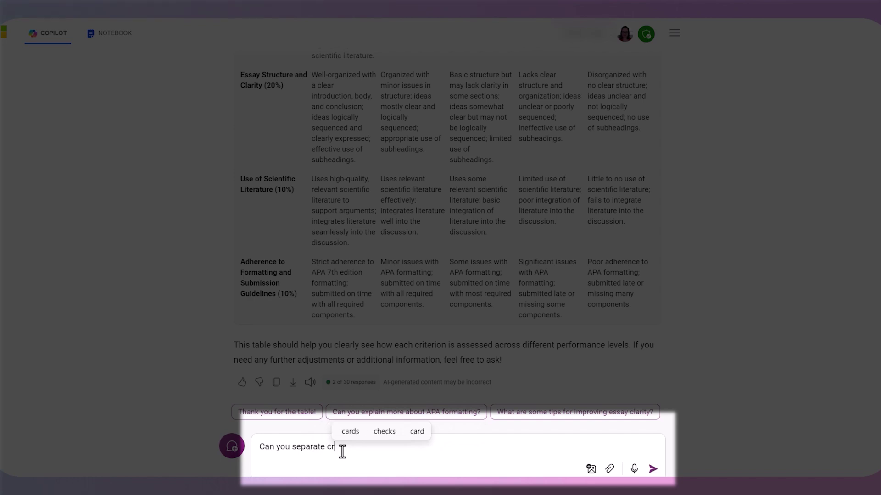
{"action": "type", "text": "iteria in this way: Part 1 Idenfiy, Part 1 explain, Part 2 describe, part 2 integrate,"}
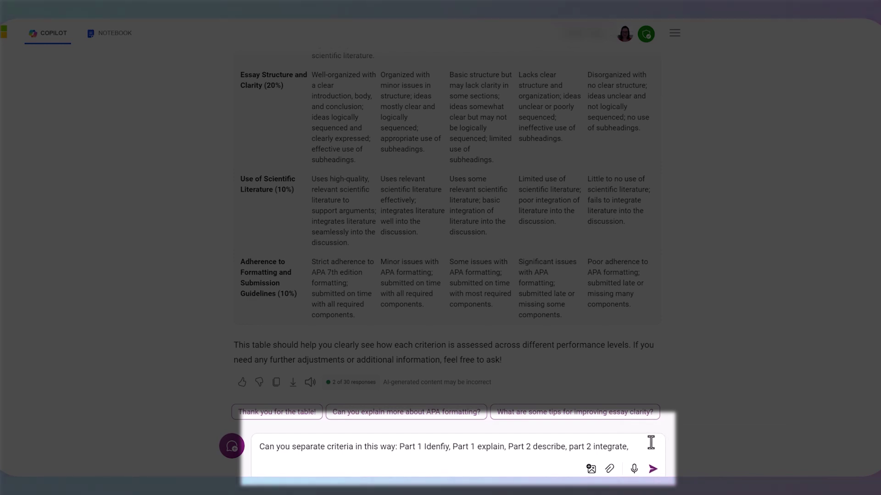
{"action": "type", "text": "vi"}
{"action": "type", "text": "dence, "}
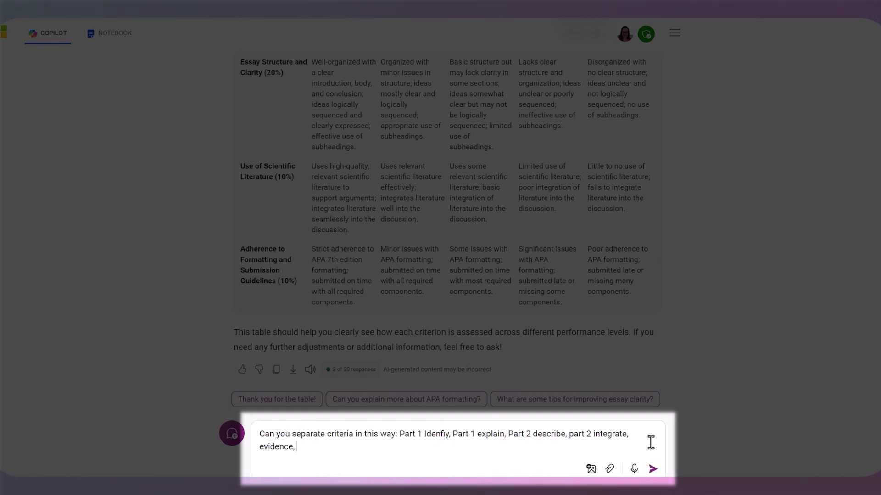
{"action": "type", "text": "Essay struc"}
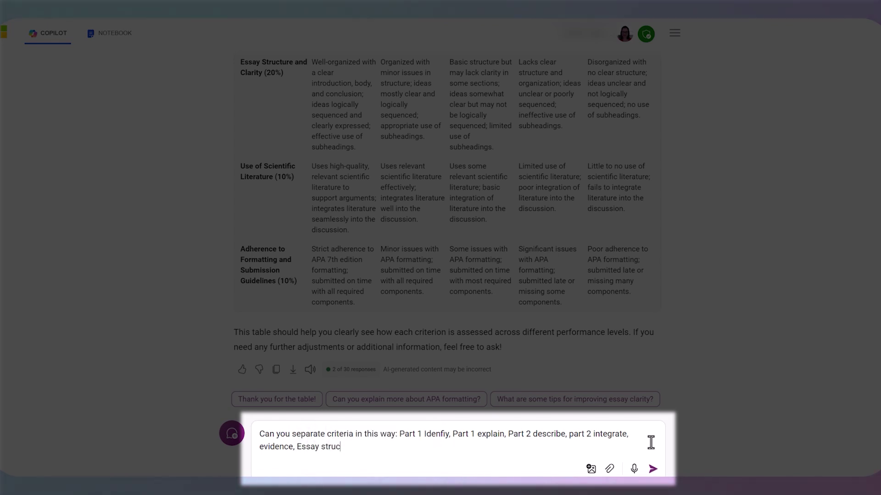
{"action": "type", "text": "ti"}
{"action": "key", "text": "BackSpace"}
{"action": "type", "text": "grammar/"}
{"action": "type", "text": "style, and "}
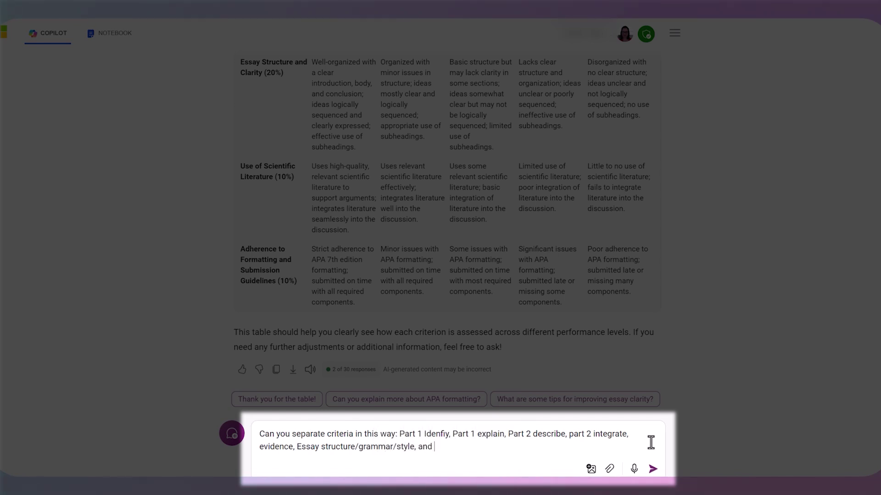
{"action": "type", "text": "APA form"}
{"action": "type", "text": "at."}
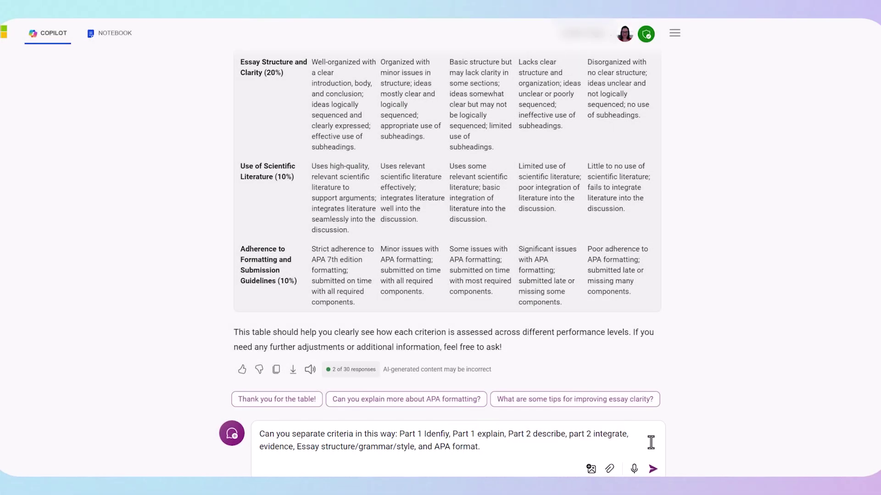
Send the criteria-separation request and receive the revised rubric table.
{"action": "key", "text": "Return"}
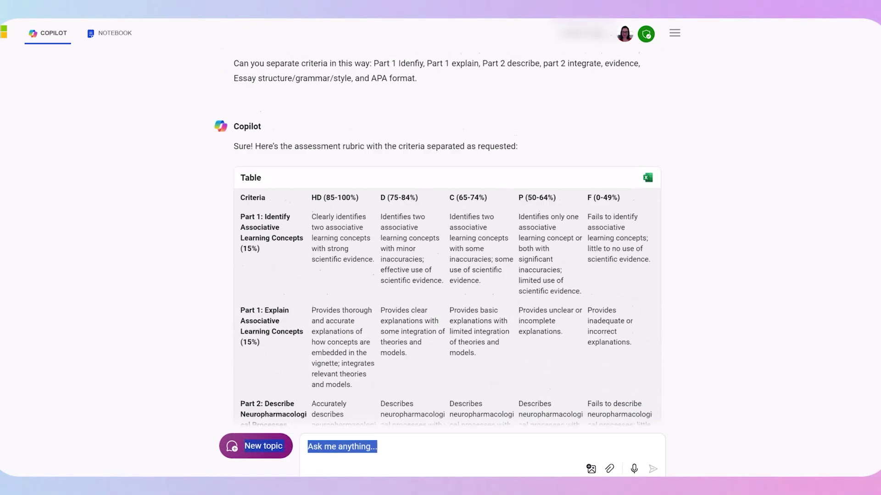
{"action": "scroll", "coordinate": [440, 276], "scroll_direction": "up", "scroll_amount": 1}
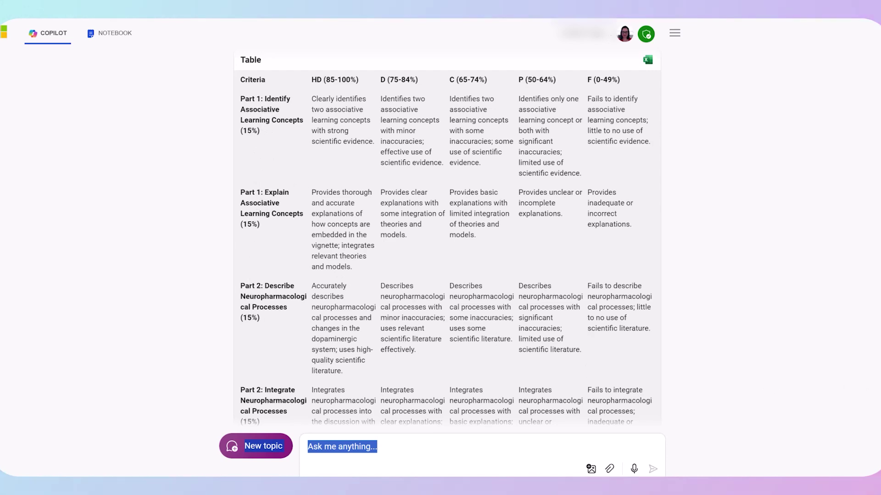
{"action": "scroll", "coordinate": [715, 348], "scroll_direction": "down", "scroll_amount": 3}
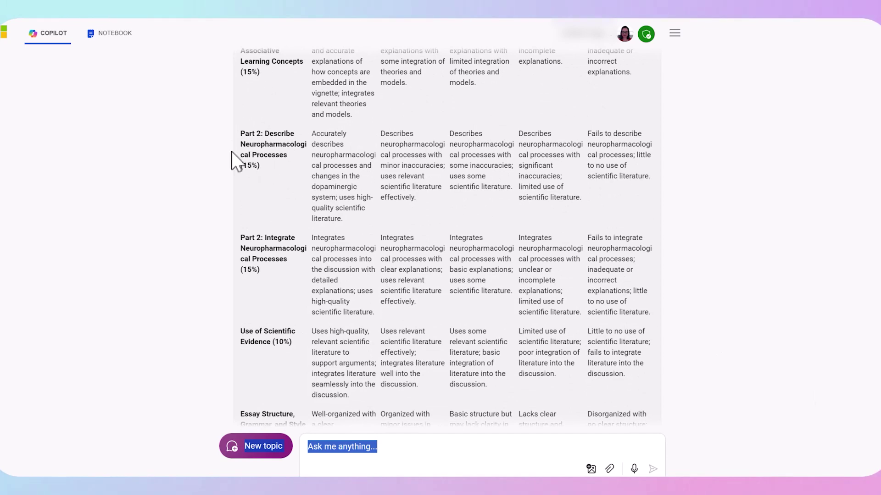
{"action": "scroll", "coordinate": [447, 238], "scroll_direction": "down", "scroll_amount": 1}
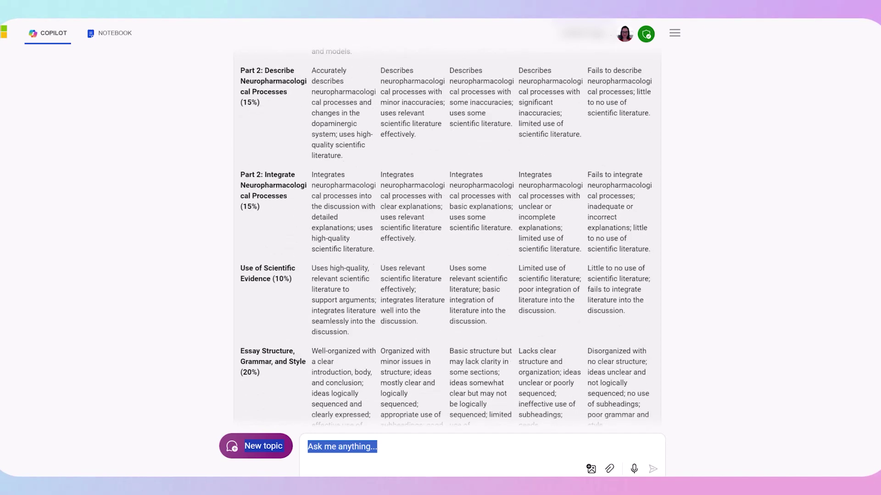
{"action": "scroll", "coordinate": [447, 238], "scroll_direction": "down", "scroll_amount": 2}
{"action": "scroll", "coordinate": [447, 237], "scroll_direction": "down", "scroll_amount": 2}
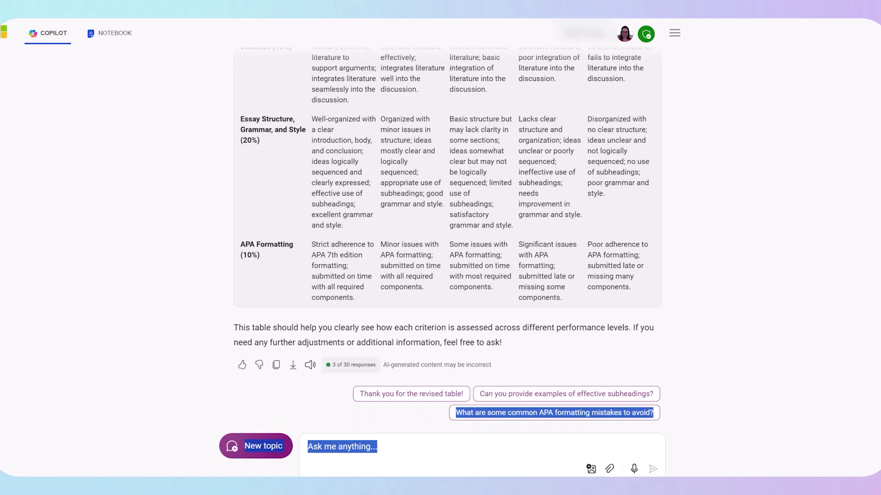
{"action": "scroll", "coordinate": [448, 238], "scroll_direction": "up", "scroll_amount": 5}
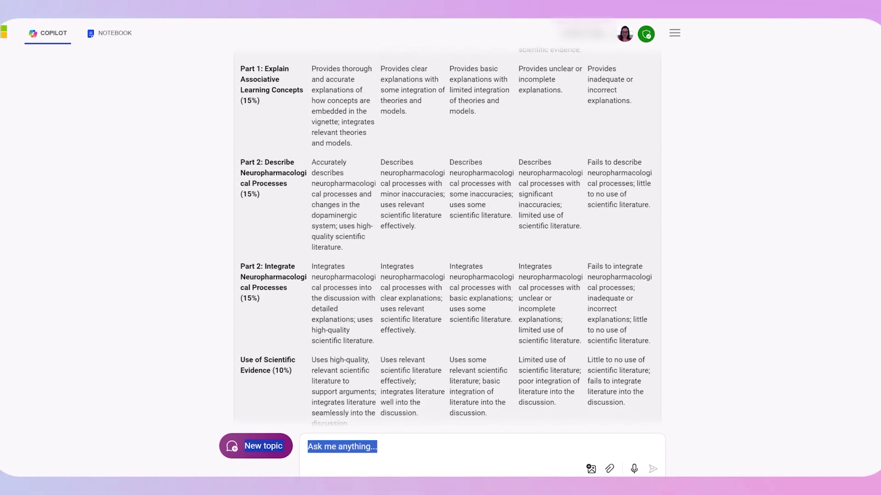
{"action": "scroll", "coordinate": [447, 238], "scroll_direction": "down", "scroll_amount": 1}
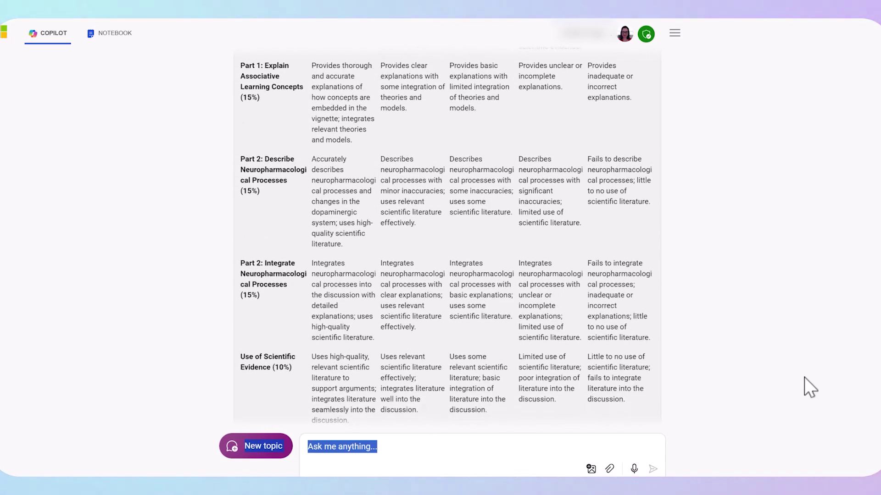
{"action": "scroll", "coordinate": [447, 237], "scroll_direction": "down", "scroll_amount": 3}
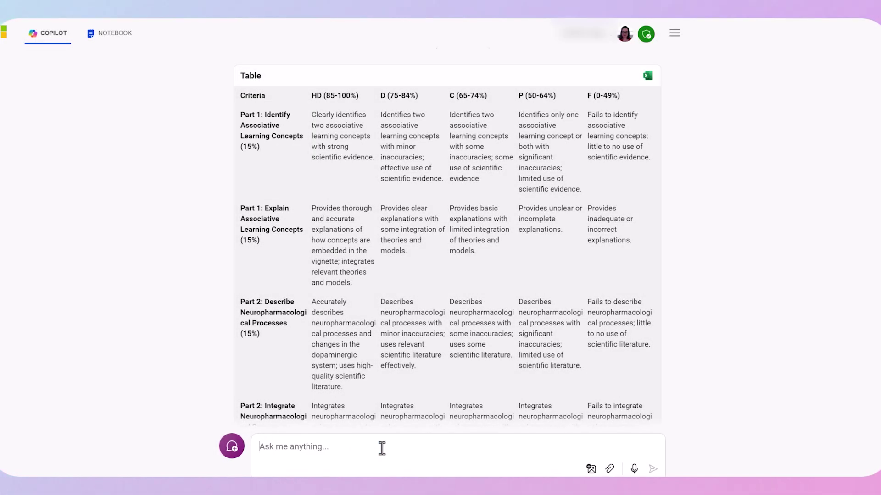
{"action": "type", "text": "Can you adj"}
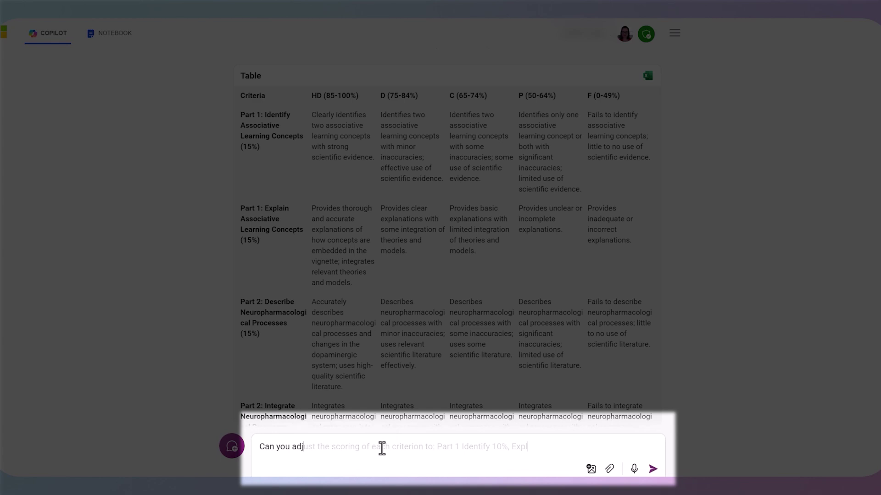
{"action": "type", "text": "ust the scoring of each criterion to: Part 1 Identify 10%, Explain"}
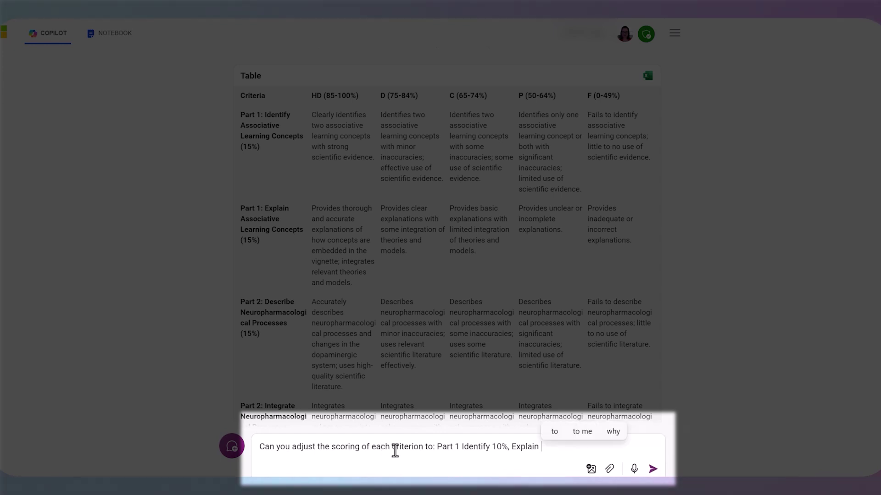
{"action": "type", "text": "20%, "}
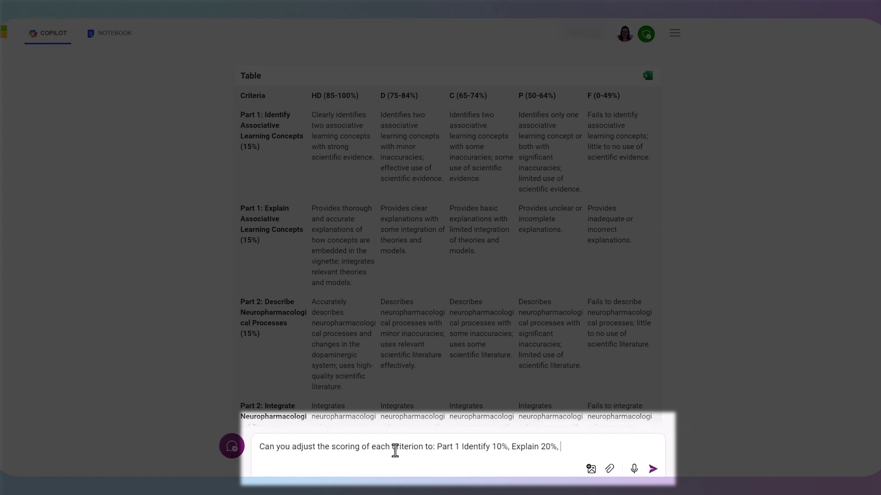
{"action": "type", "text": "Describe "}
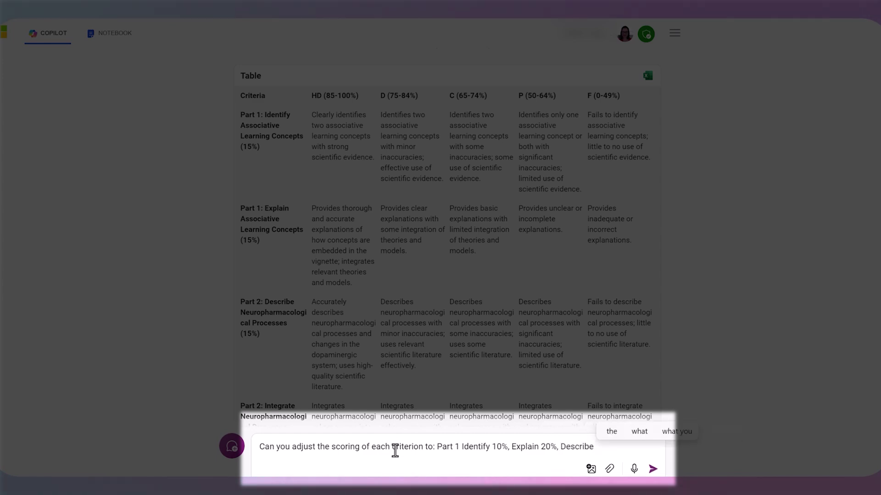
{"action": "type", "text": "10%,"}
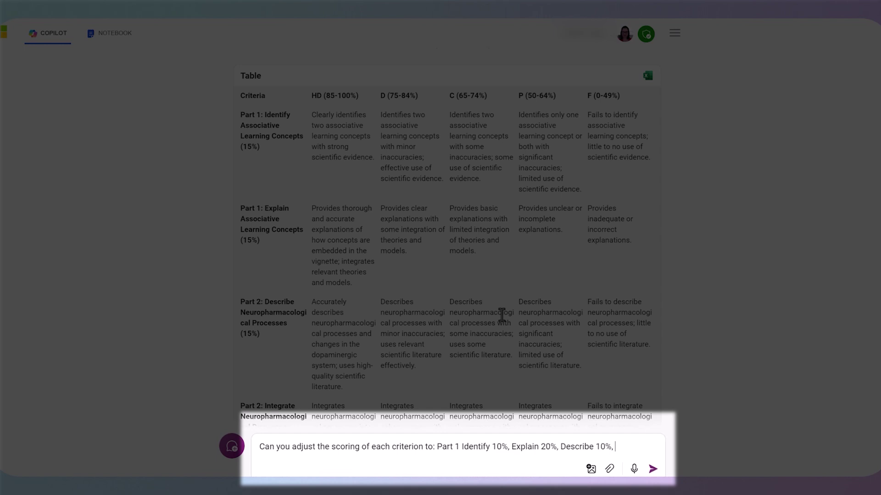
{"action": "type", "text": "Integrate "}
{"action": "type", "text": "20%,"}
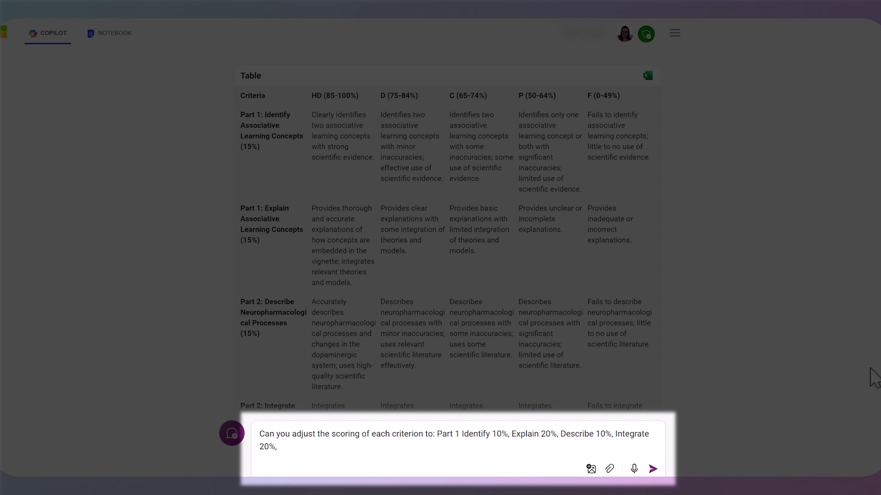
{"action": "scroll", "coordinate": [447, 232], "scroll_direction": "down", "scroll_amount": 2}
{"action": "scroll", "coordinate": [446, 232], "scroll_direction": "down", "scroll_amount": 1}
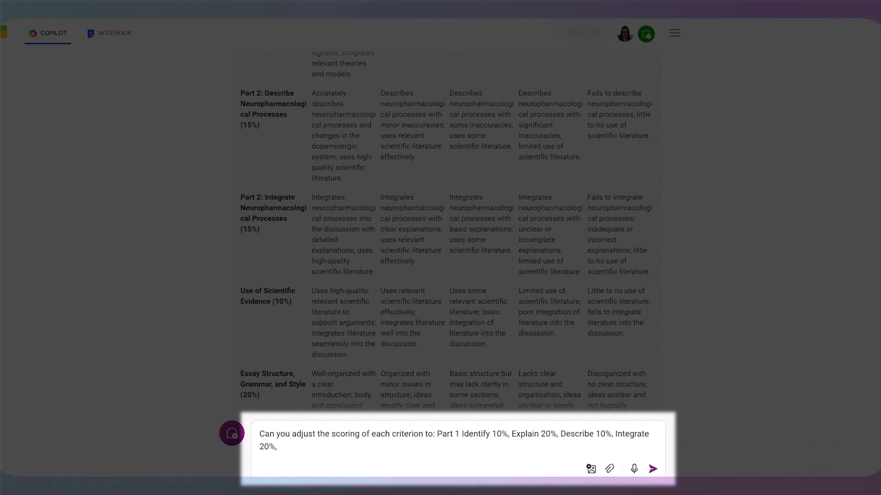
{"action": "scroll", "coordinate": [446, 232], "scroll_direction": "down", "scroll_amount": 1}
{"action": "scroll", "coordinate": [447, 232], "scroll_direction": "down", "scroll_amount": 1}
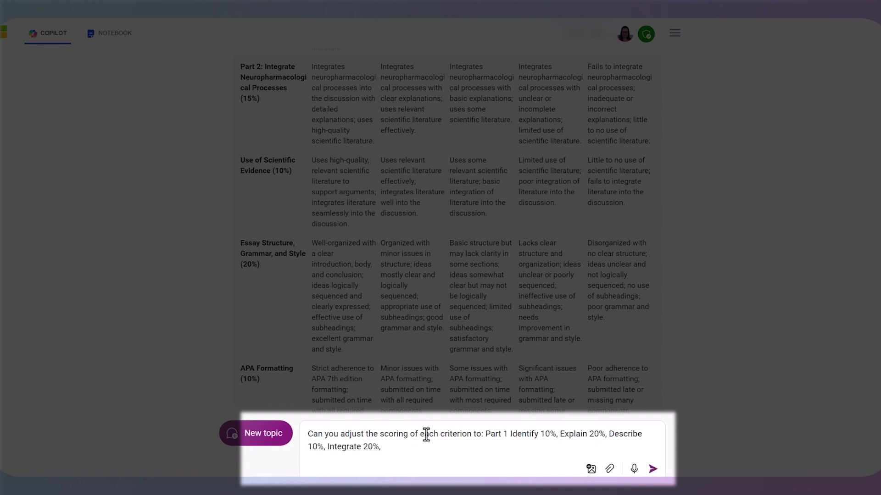
Finish the reweighting request, inserting the essay structure 5% weight before APA.
{"action": "left_click", "coordinate": [415, 443]}
{"action": "type", "text": "APA 5"}
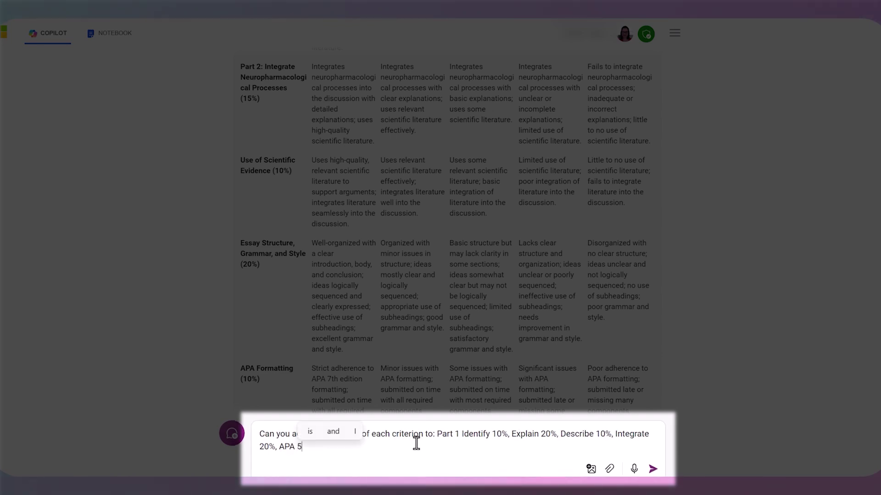
{"action": "type", "text": "%,"}
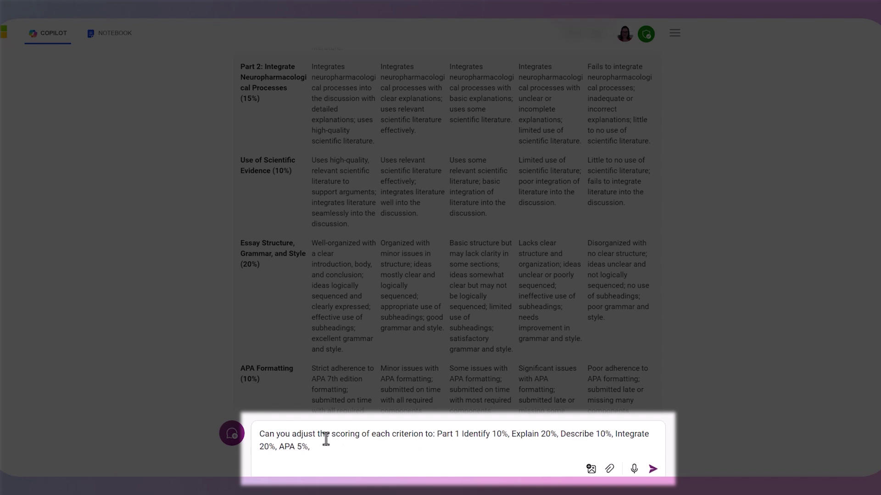
{"action": "left_click", "coordinate": [278, 446]}
{"action": "type", "text": "Essay s"}
{"action": "type", "text": "tructure, s"}
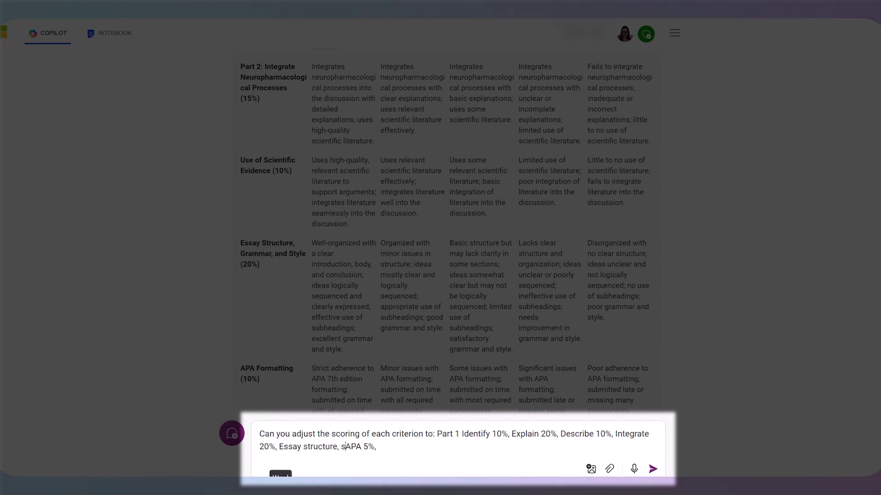
{"action": "type", "text": "tyle, g"}
{"action": "type", "text": "rammar 5"}
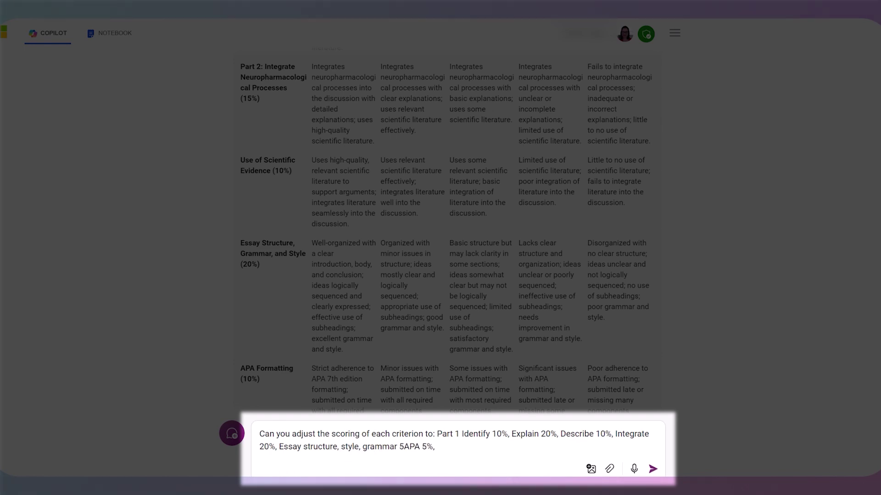
{"action": "type", "text": "%,"}
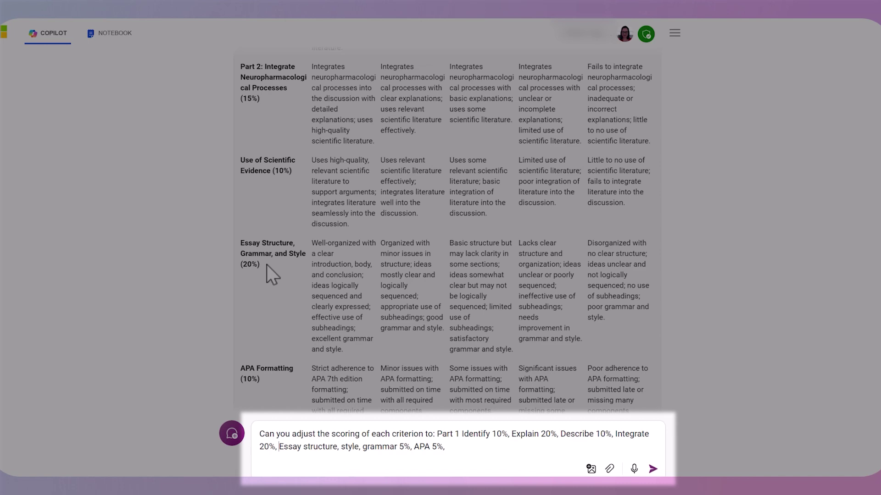
{"action": "type", "text": "Use of evidenc"}
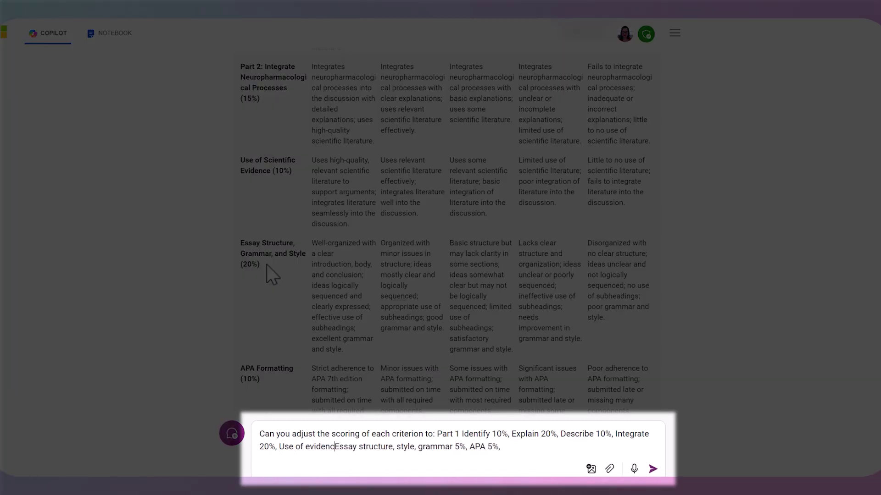
{"action": "type", "text": "e 30%"}
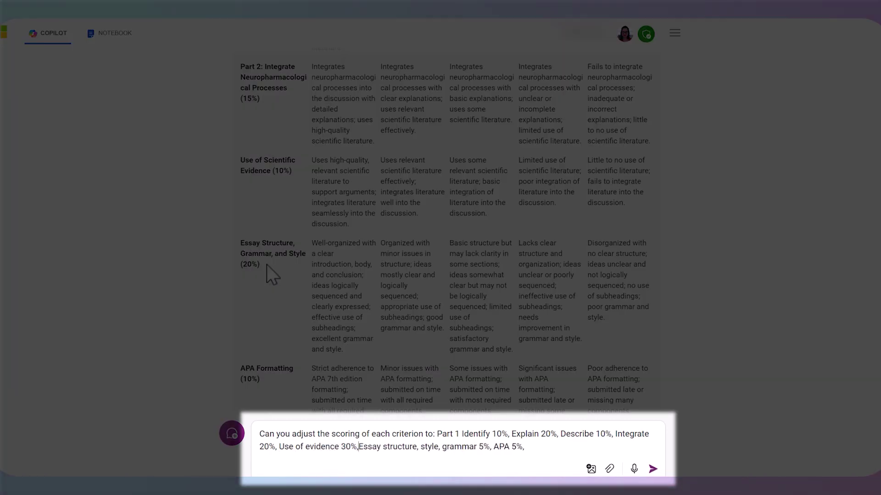
{"action": "type", "text": ","}
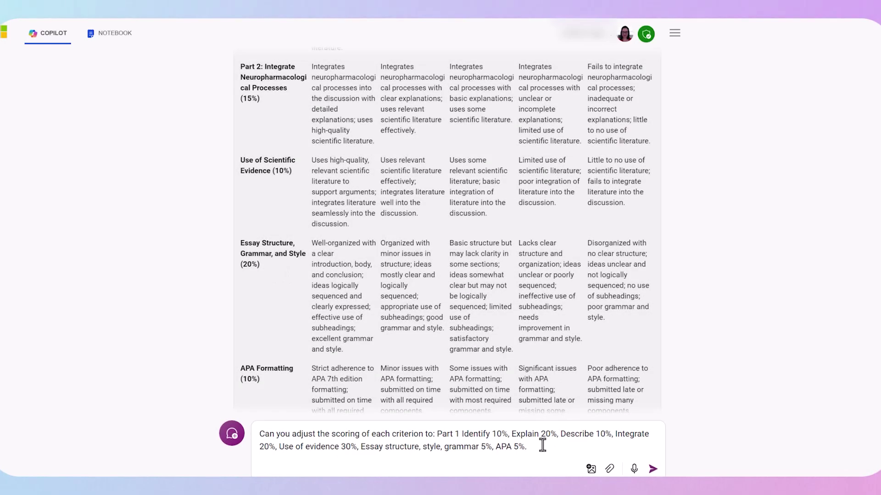
Send the reweighting request and review the updated table percentages.
{"action": "key", "text": "Return"}
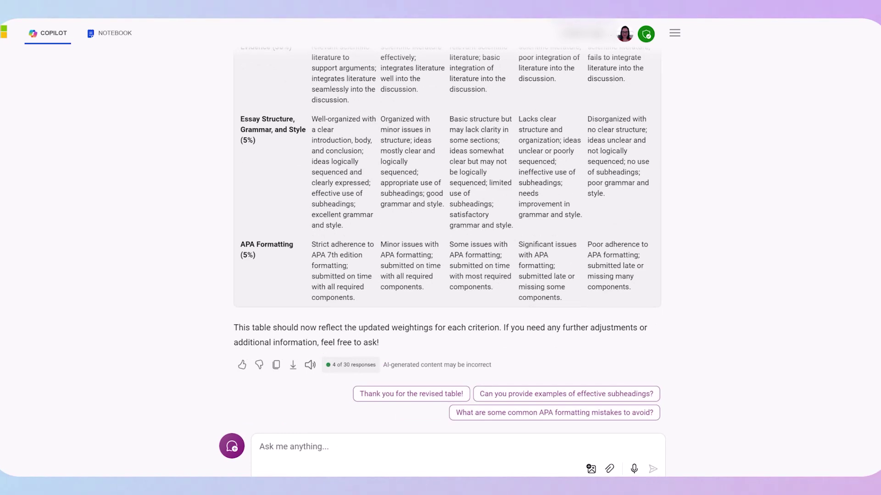
{"action": "key", "text": "ctrl+a"}
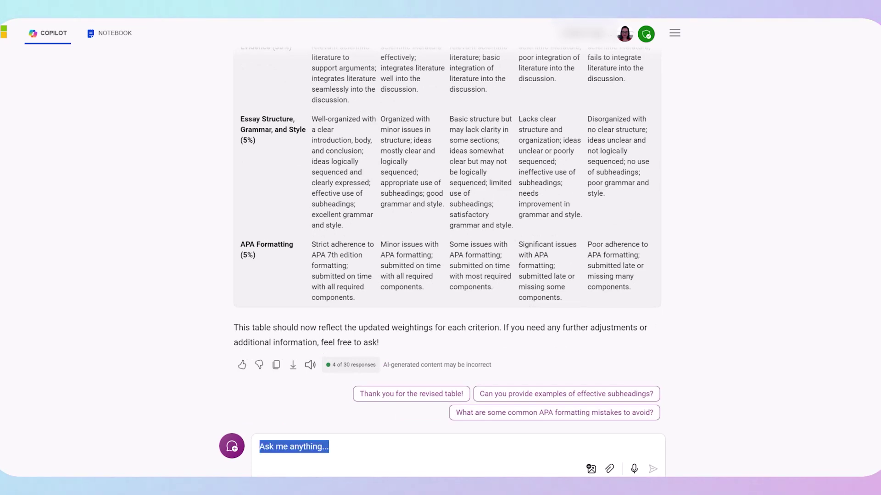
{"action": "scroll", "coordinate": [447, 241], "scroll_direction": "up", "scroll_amount": 5}
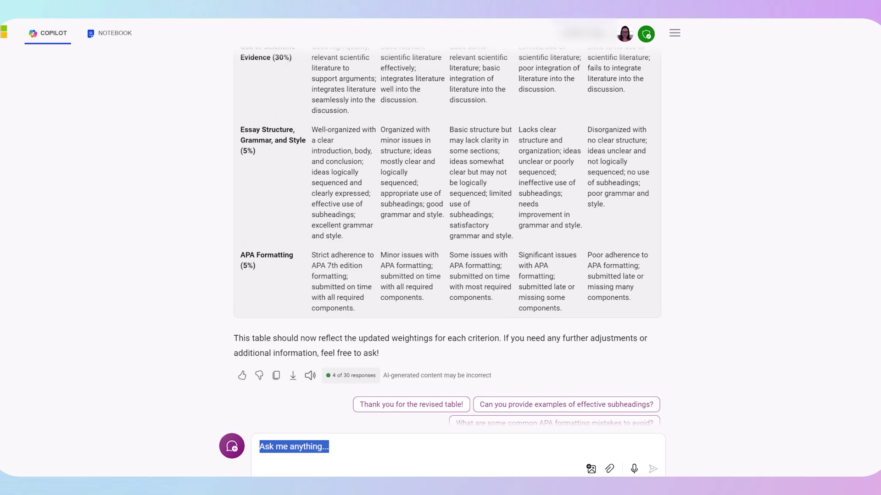
{"action": "scroll", "coordinate": [447, 236], "scroll_direction": "up", "scroll_amount": 1}
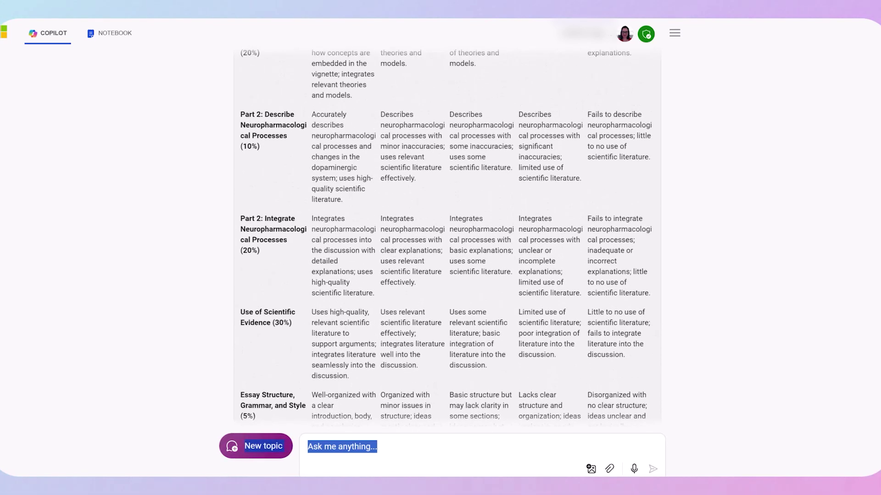
{"action": "scroll", "coordinate": [447, 236], "scroll_direction": "up", "scroll_amount": 1}
{"action": "scroll", "coordinate": [447, 235], "scroll_direction": "up", "scroll_amount": 1}
{"action": "scroll", "coordinate": [447, 235], "scroll_direction": "up", "scroll_amount": 1}
{"action": "scroll", "coordinate": [447, 235], "scroll_direction": "up", "scroll_amount": 1}
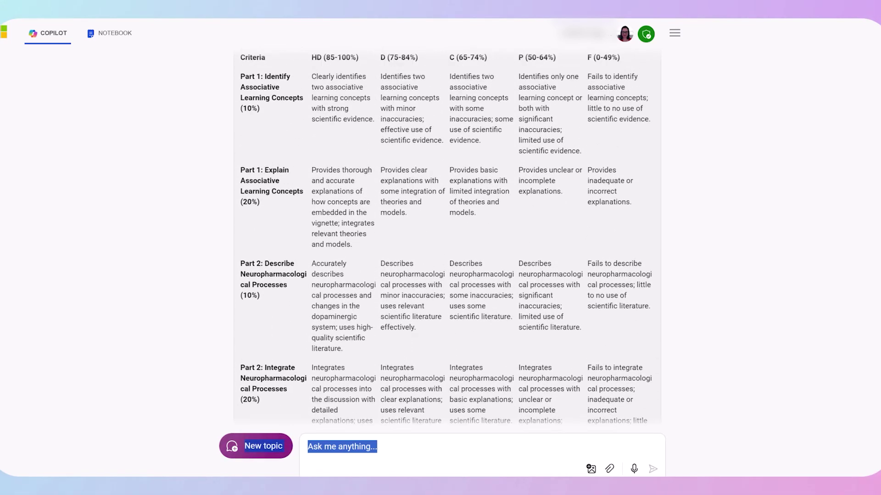